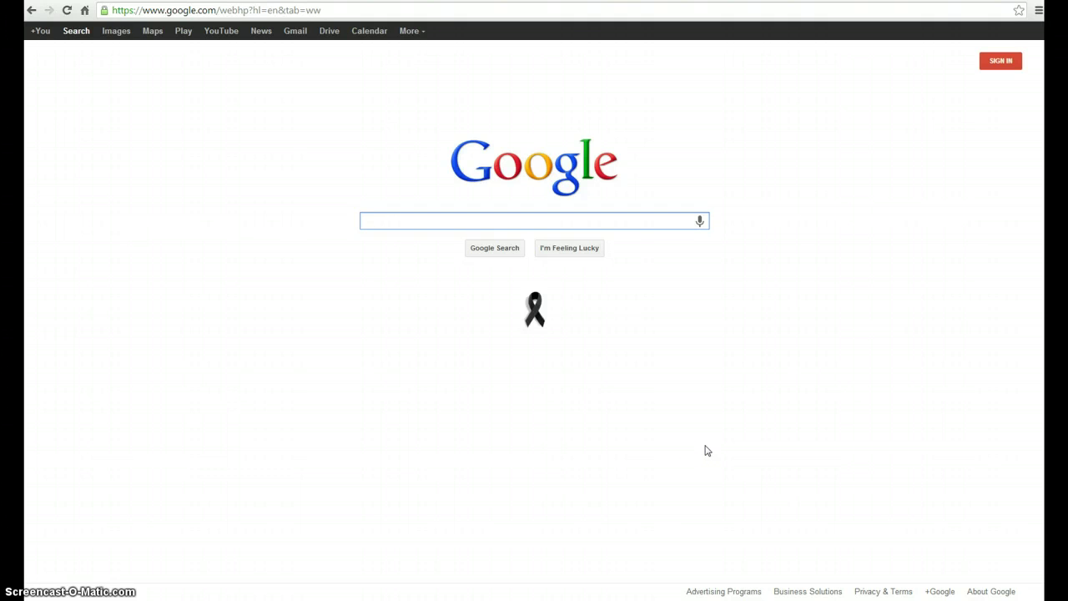
Search Google for 'Google Drawing' and show the results.
text(Google Drawing)
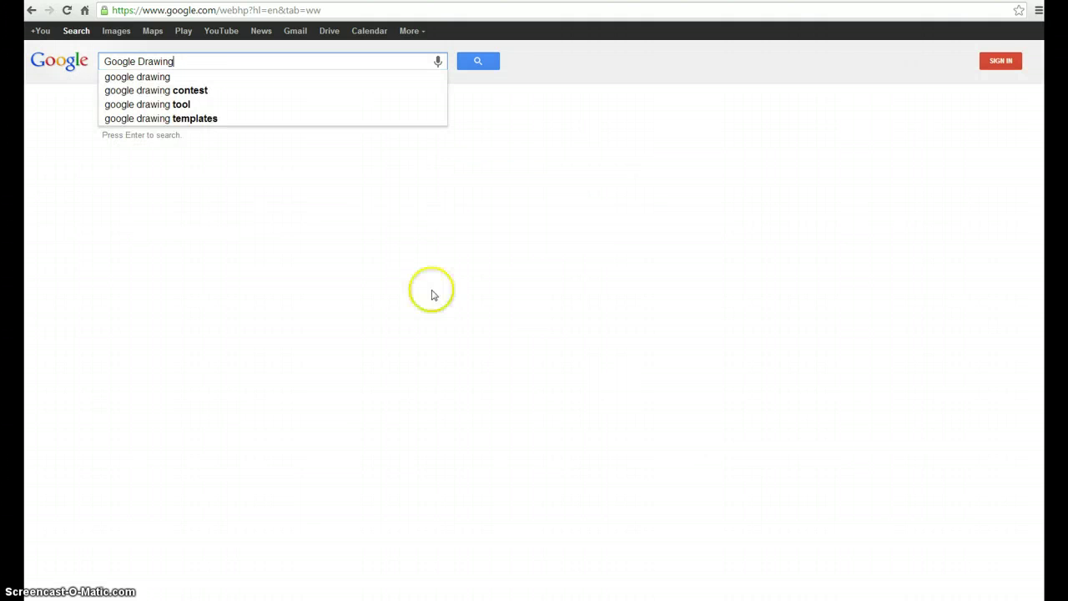
click(192, 63)
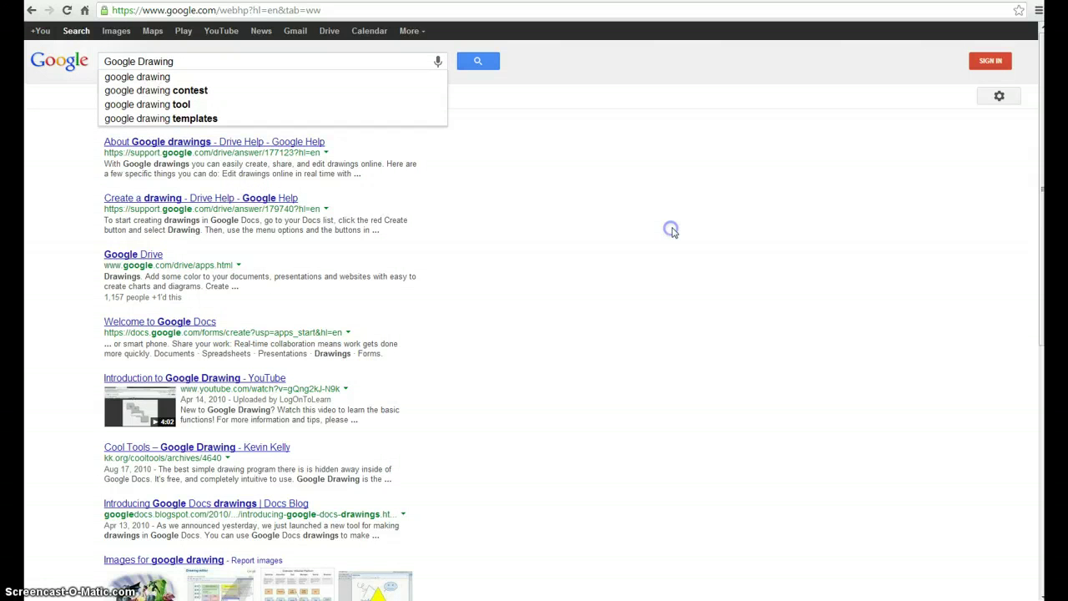
Sign in with the school account's suggested e-mail address and its password.
click(996, 67)
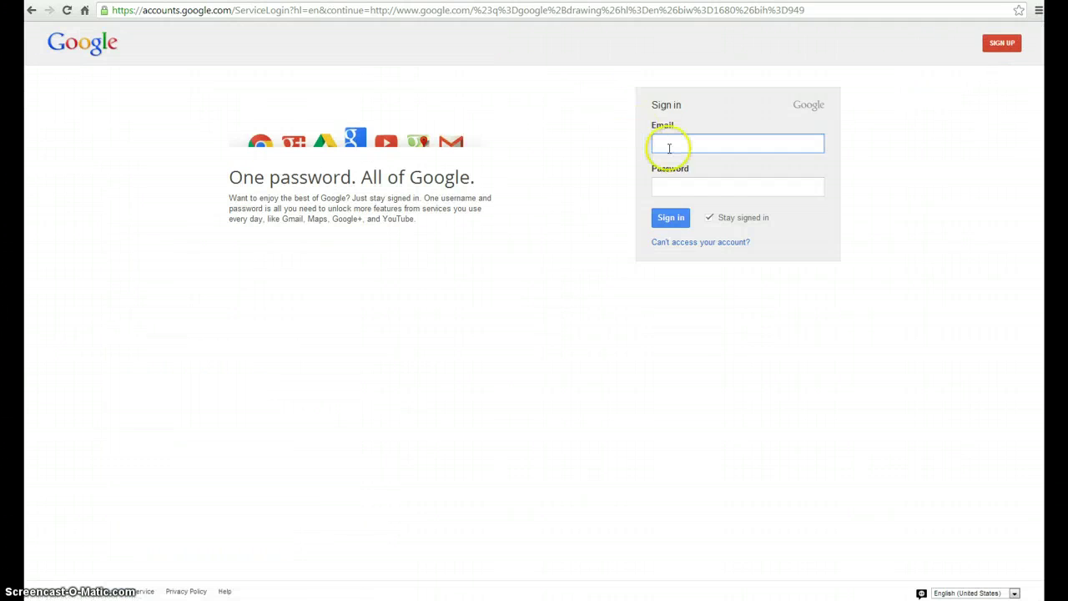
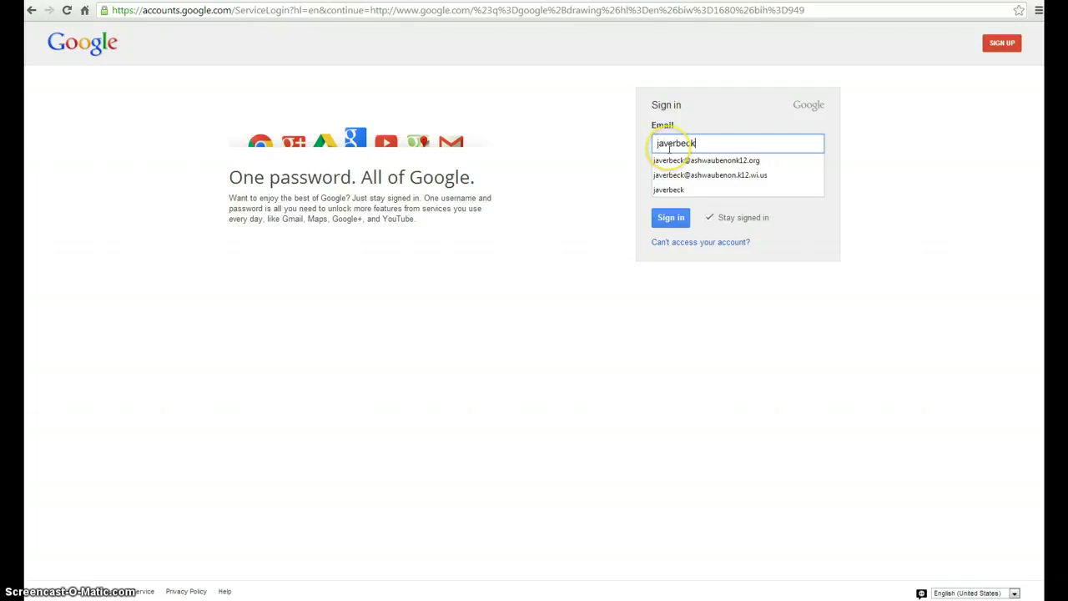
key(Down)
key(Return)
key(Tab)
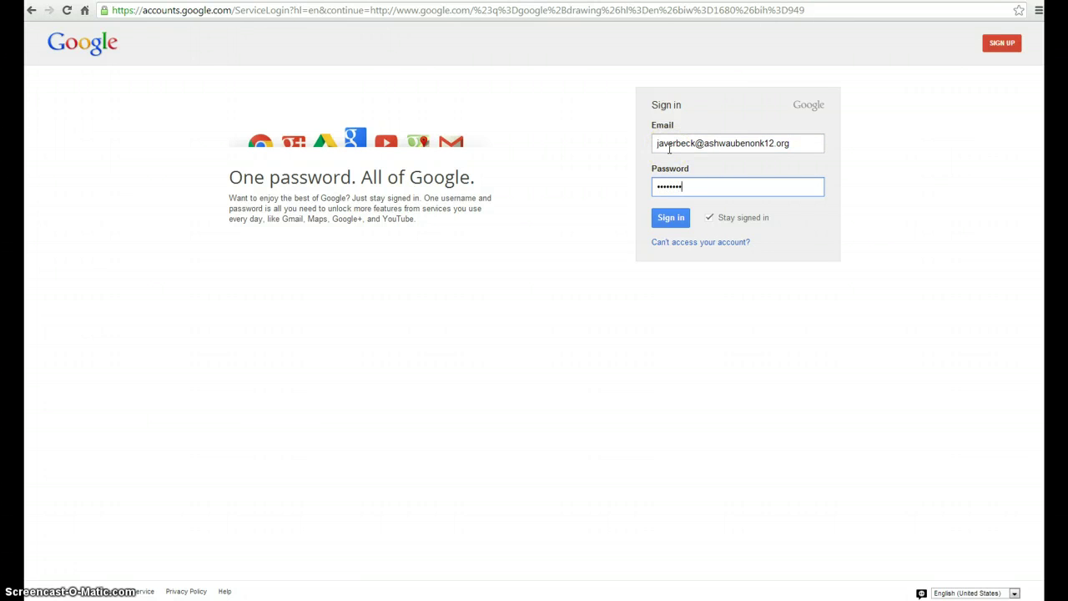
key(Return)
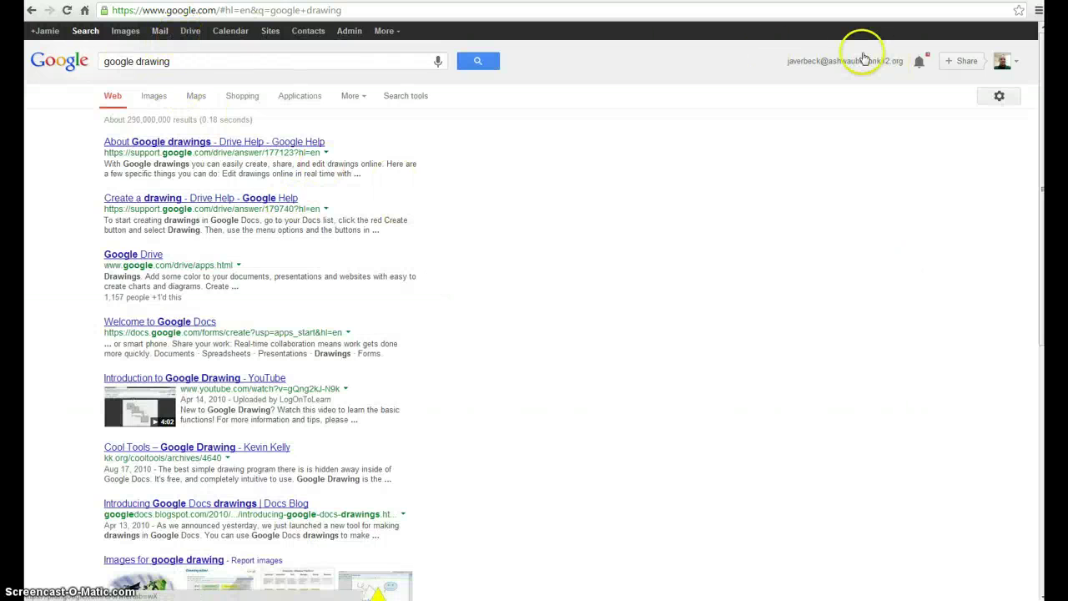
Create a new blank Drawing from the CREATE menu in Google Drive.
click(188, 33)
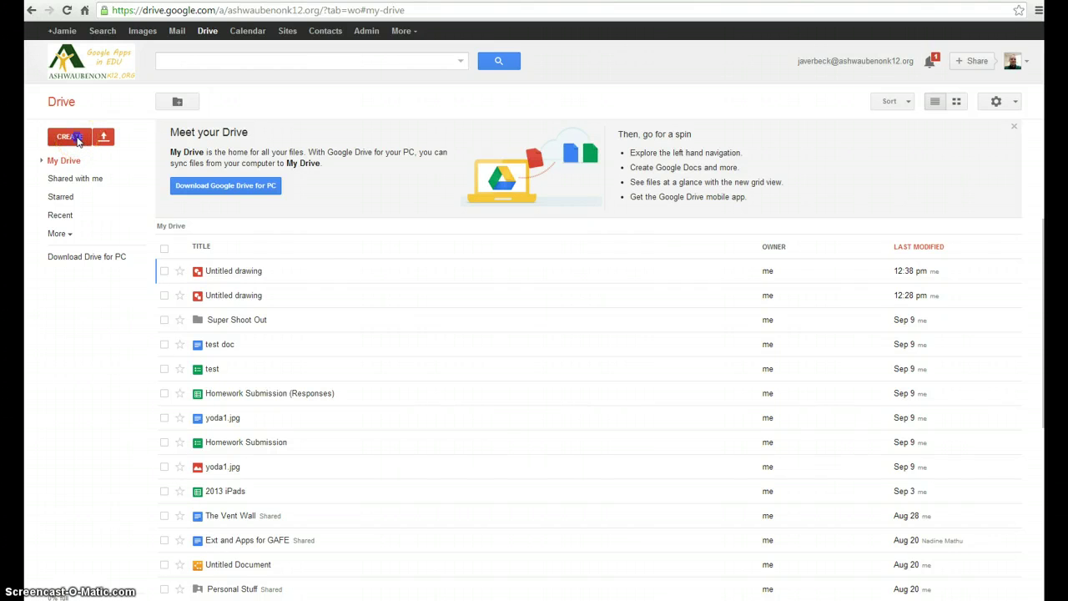
click(70, 137)
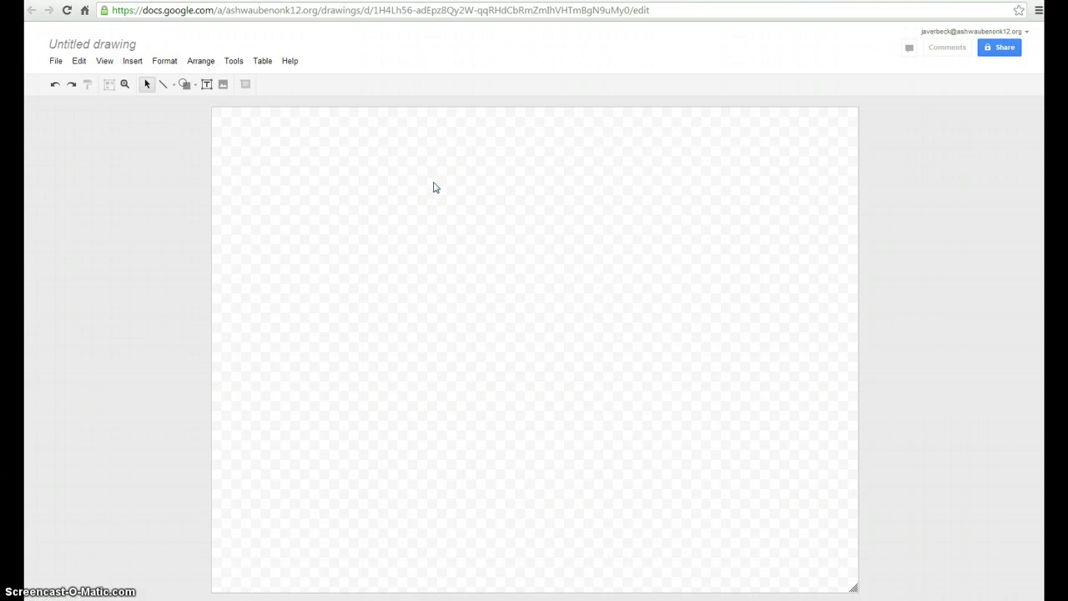
Change the title from 'Untitled drawing' to 'Name Your Drawing'.
click(460, 186)
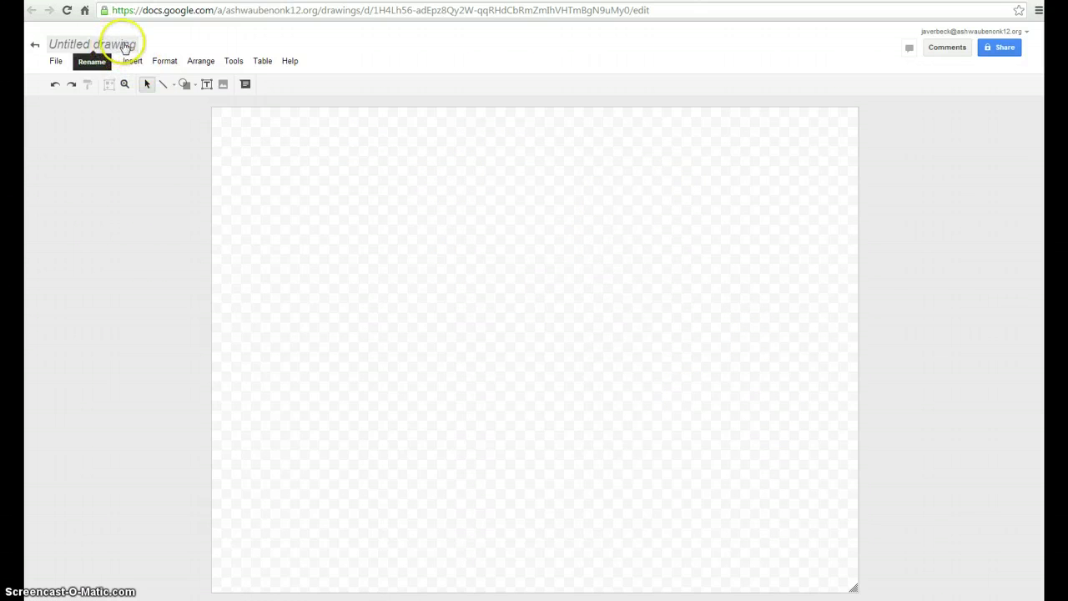
click(115, 46)
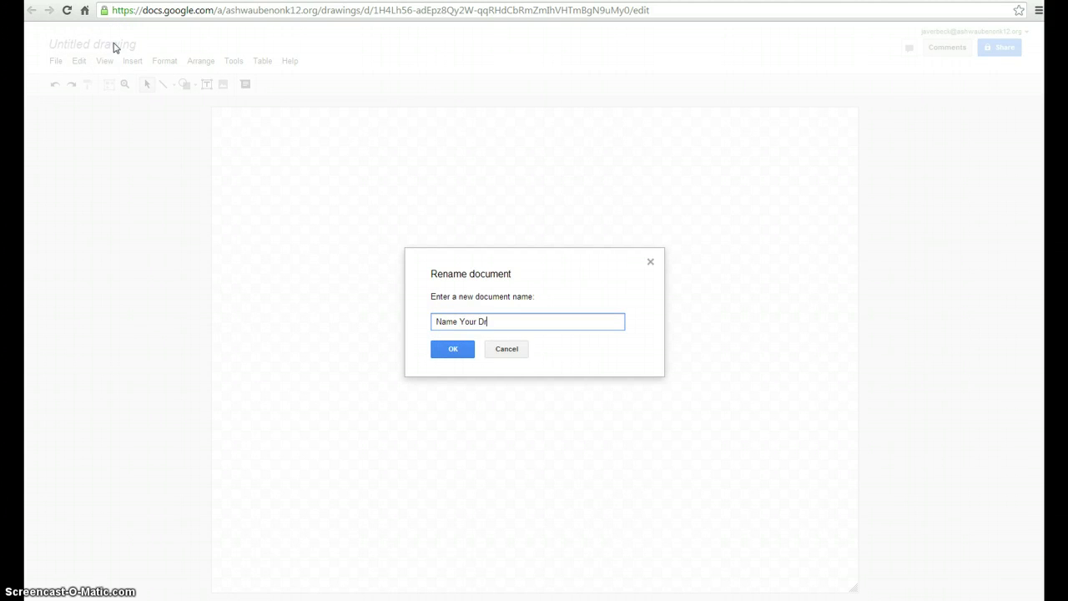
key(Return)
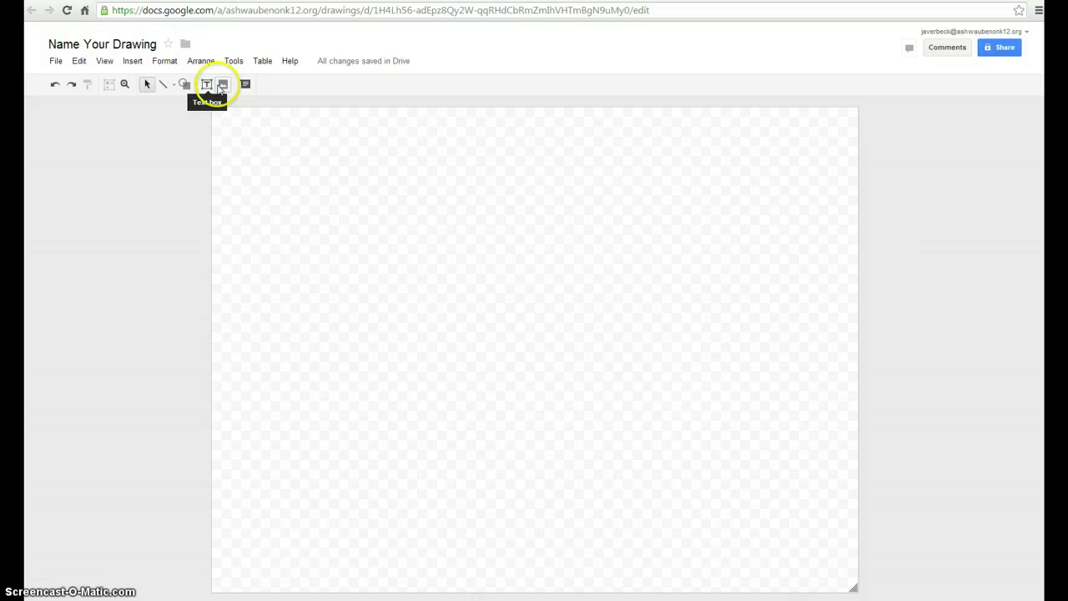
Insert the first jaguar photo found by a web image search for 'Jag'.
click(132, 64)
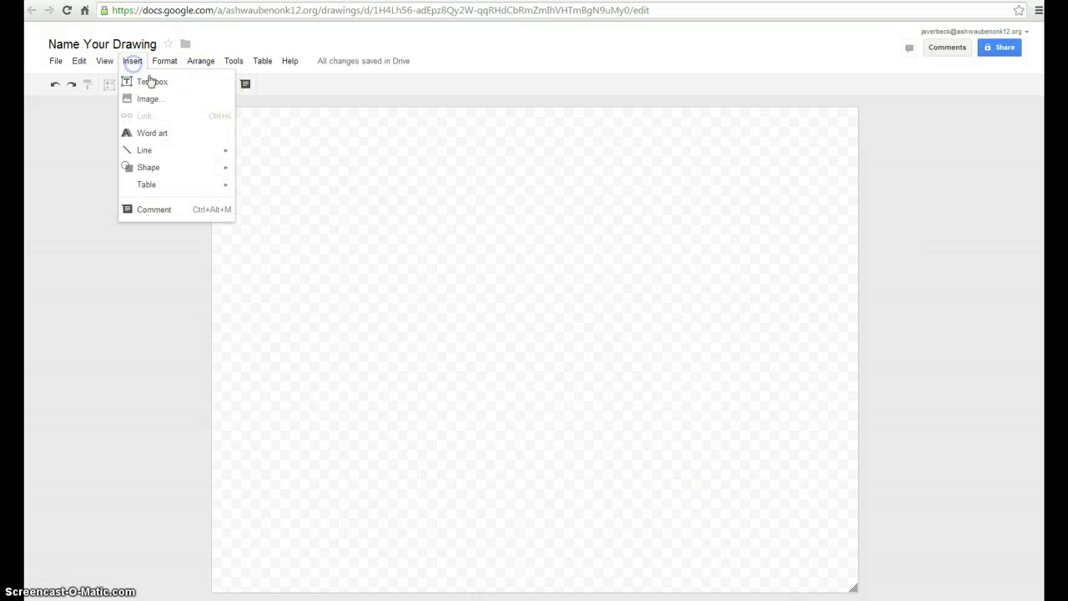
click(164, 101)
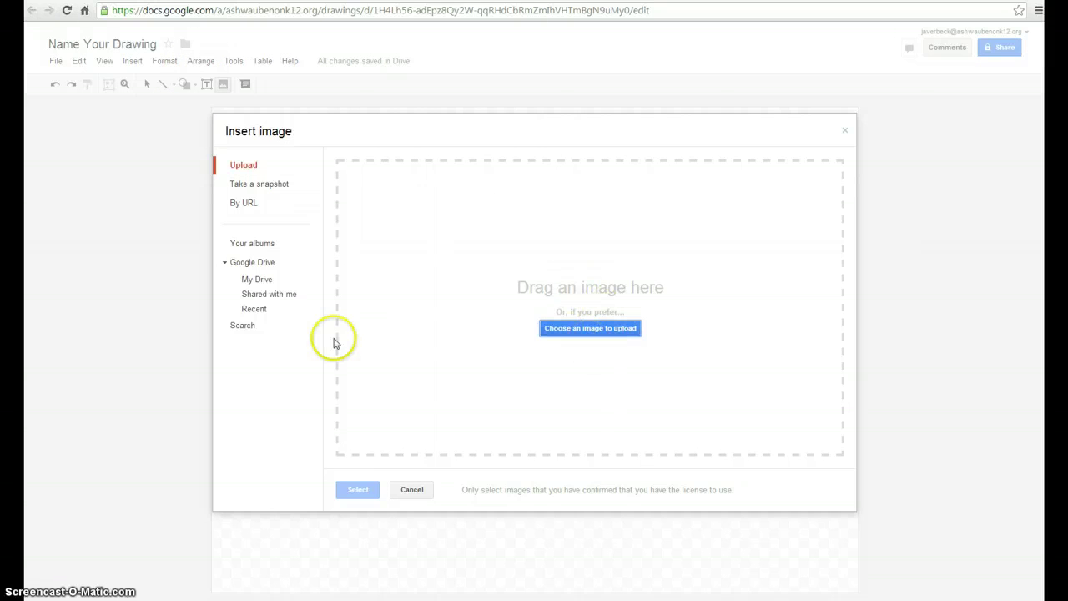
click(245, 327)
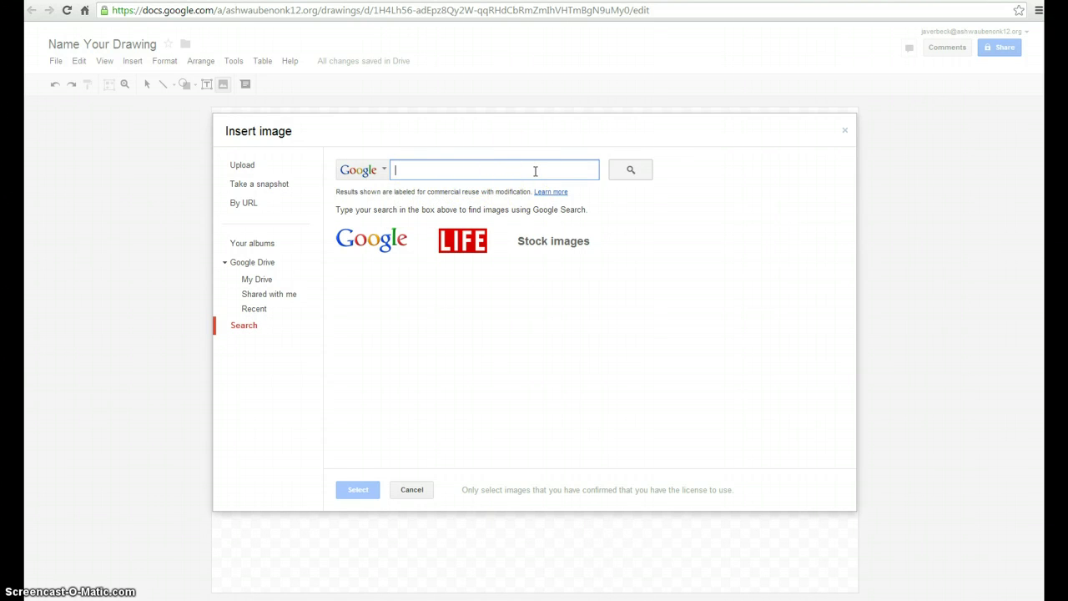
text(Jaguars)
key(Return)
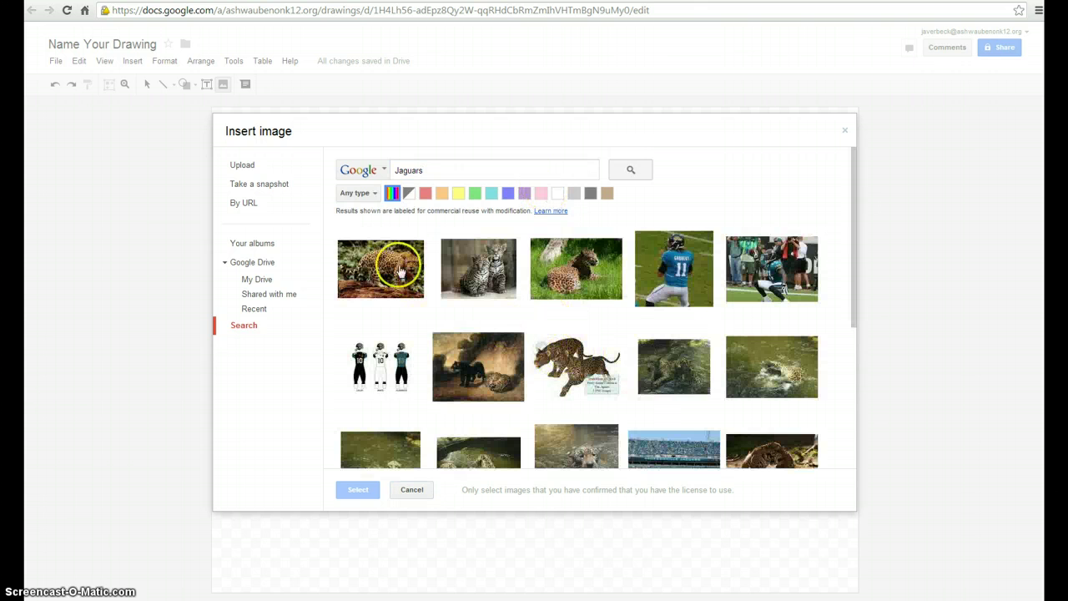
click(401, 271)
click(357, 489)
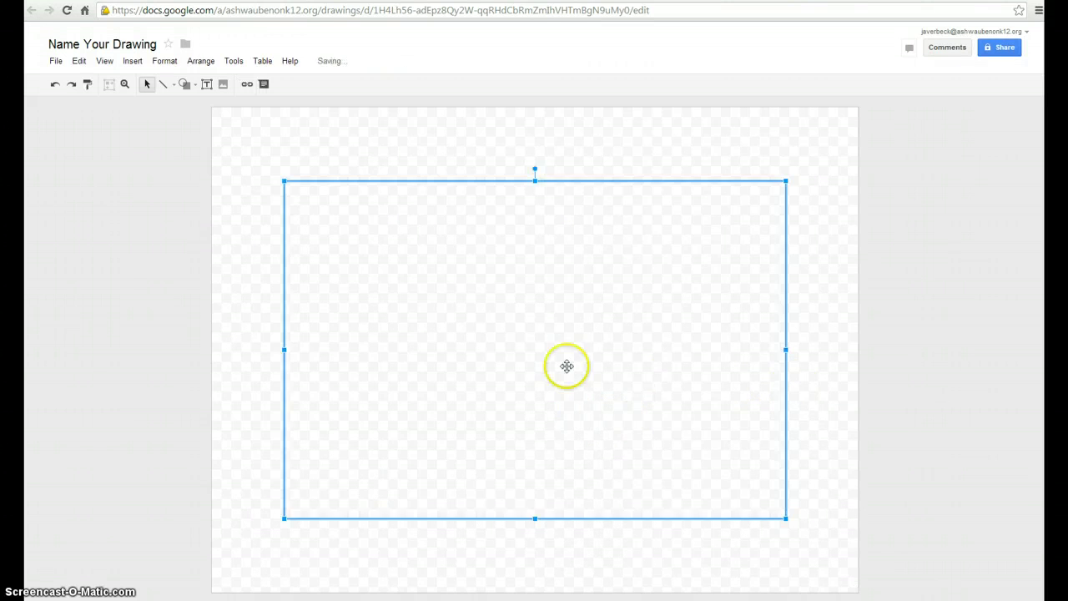
Shrink the jaguar photo and tilt it about 17° counter-clockwise.
drag(783, 517, 568, 370)
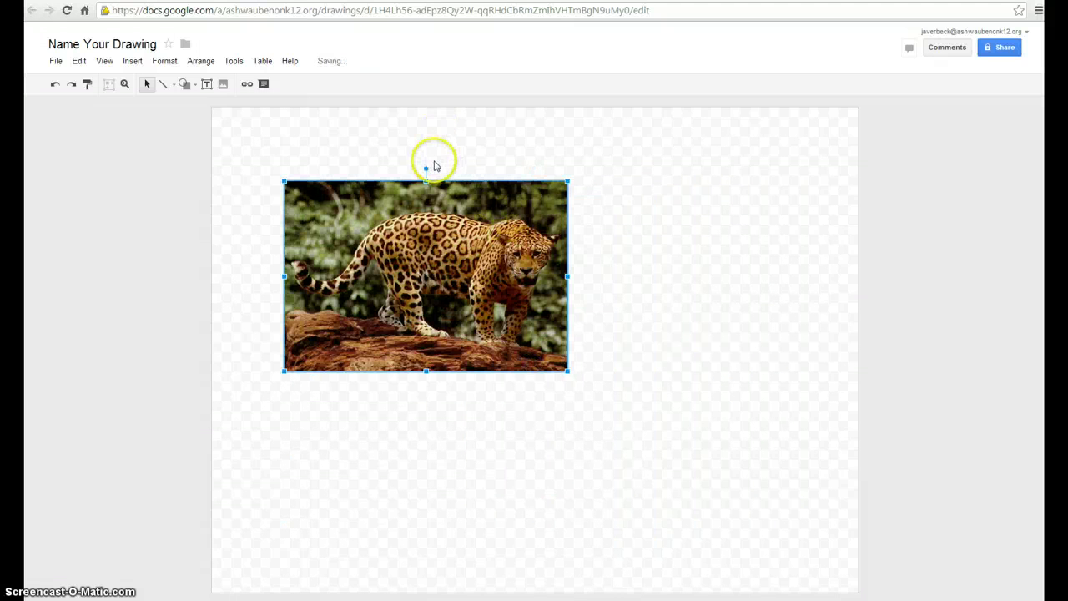
drag(407, 167, 395, 173)
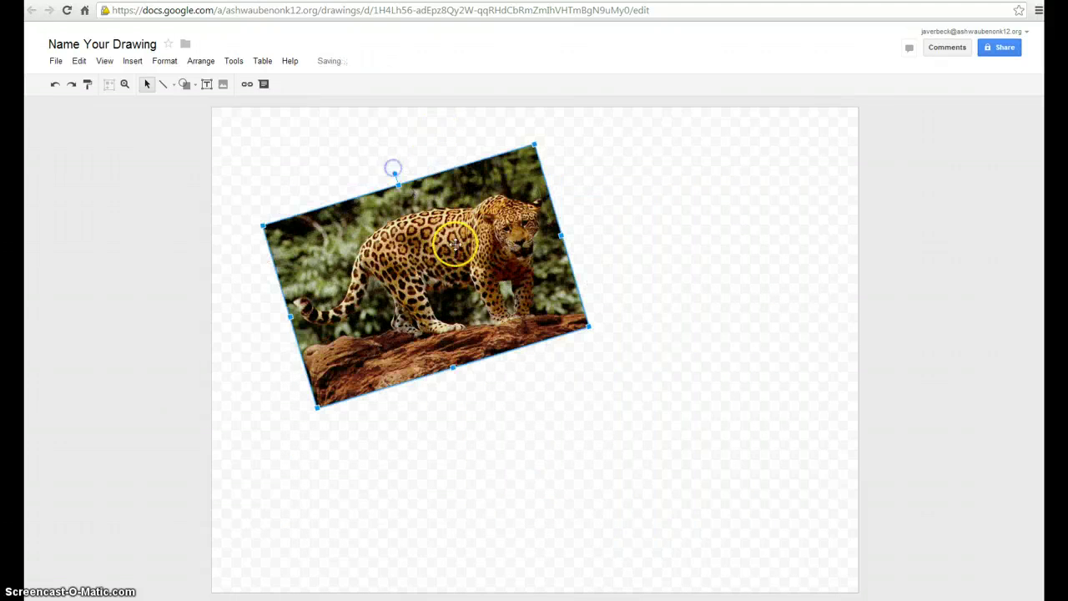
drag(373, 245, 417, 239)
click(687, 250)
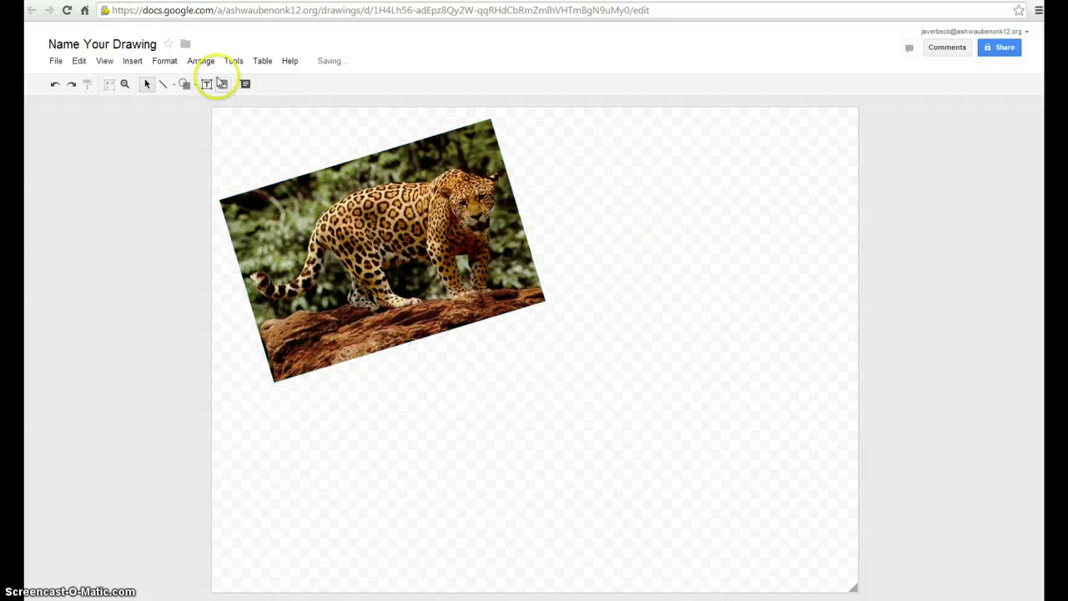
Add a text box headed 'Facts about jaguars' with bulleted fact 1 and fact 2.
click(207, 84)
drag(534, 144, 776, 206)
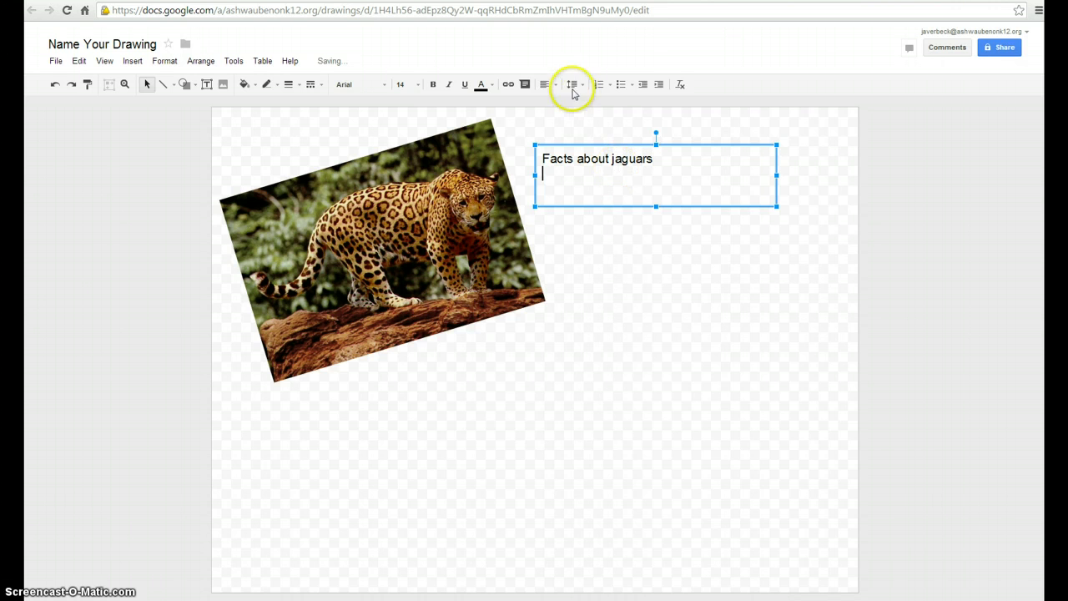
click(621, 85)
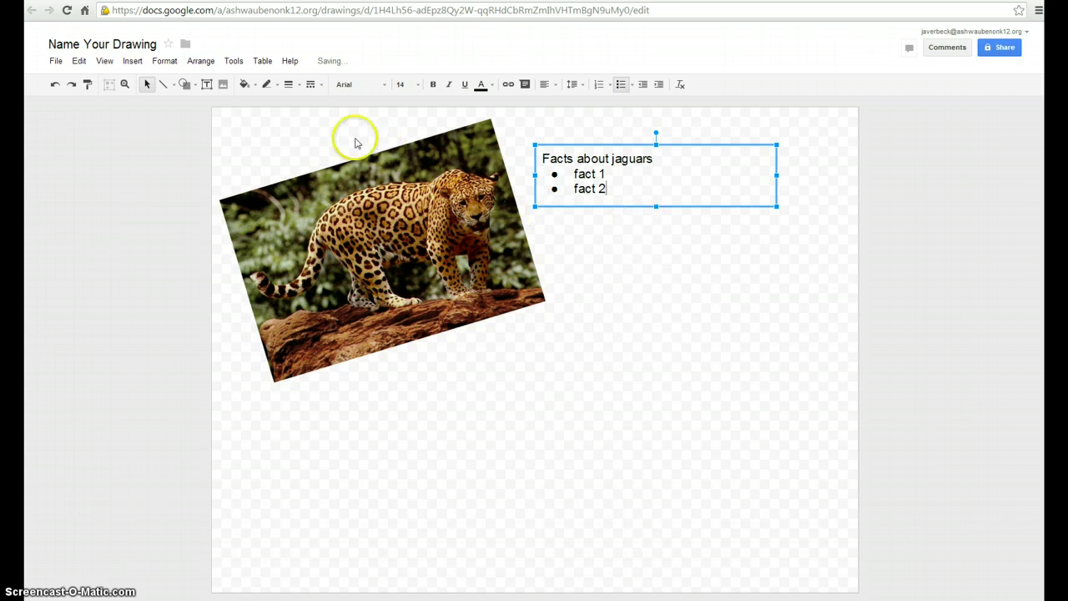
Draw a line connecting the jaguar photo to fact 1.
click(653, 234)
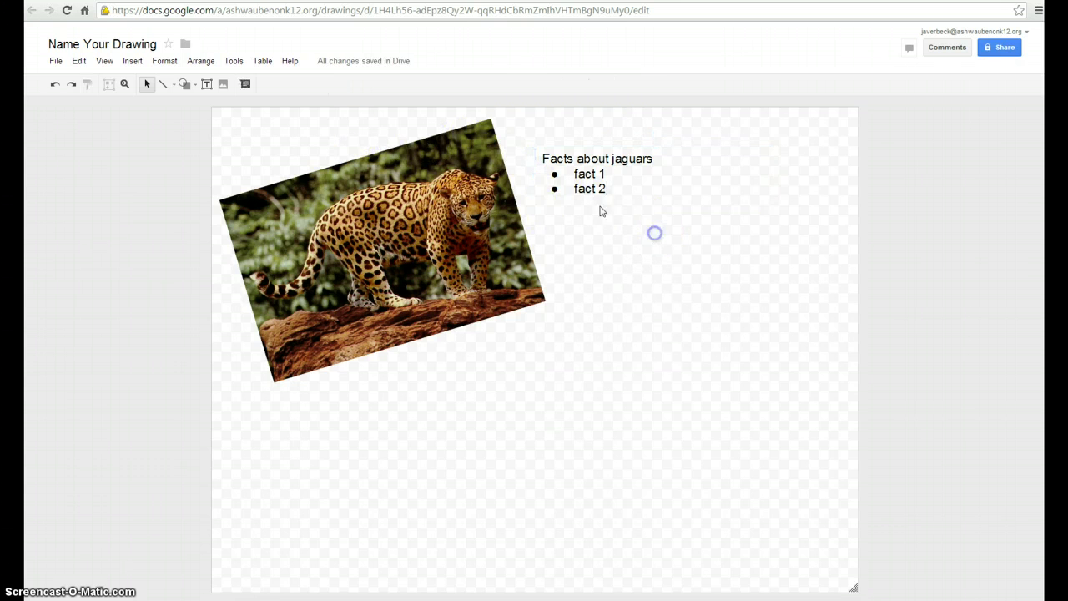
click(163, 84)
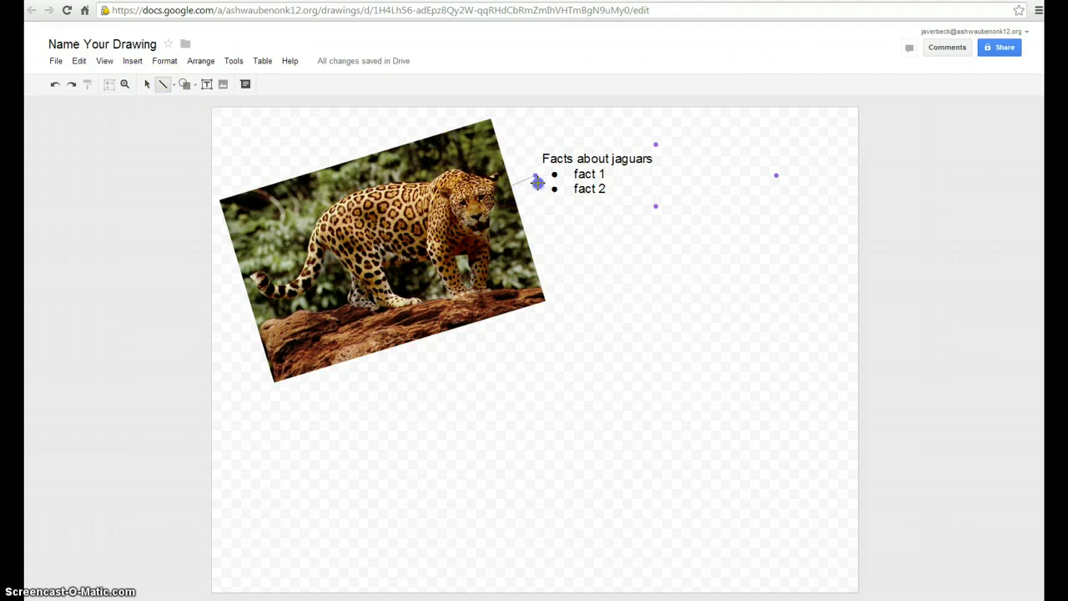
drag(546, 180, 549, 181)
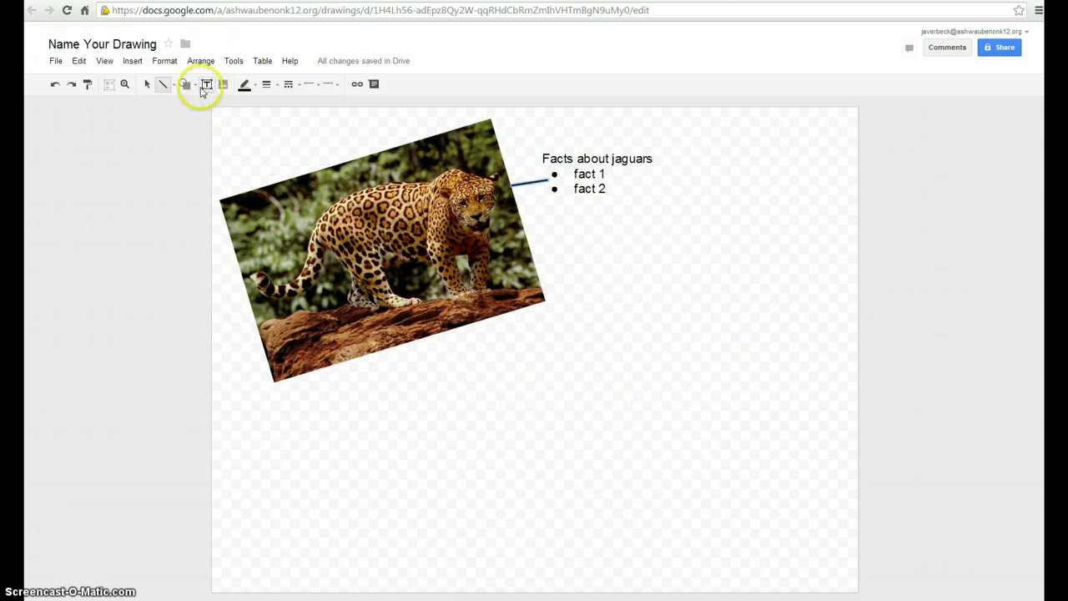
Draw a rectangle covering the whole page.
click(185, 84)
mouse_move(207, 105)
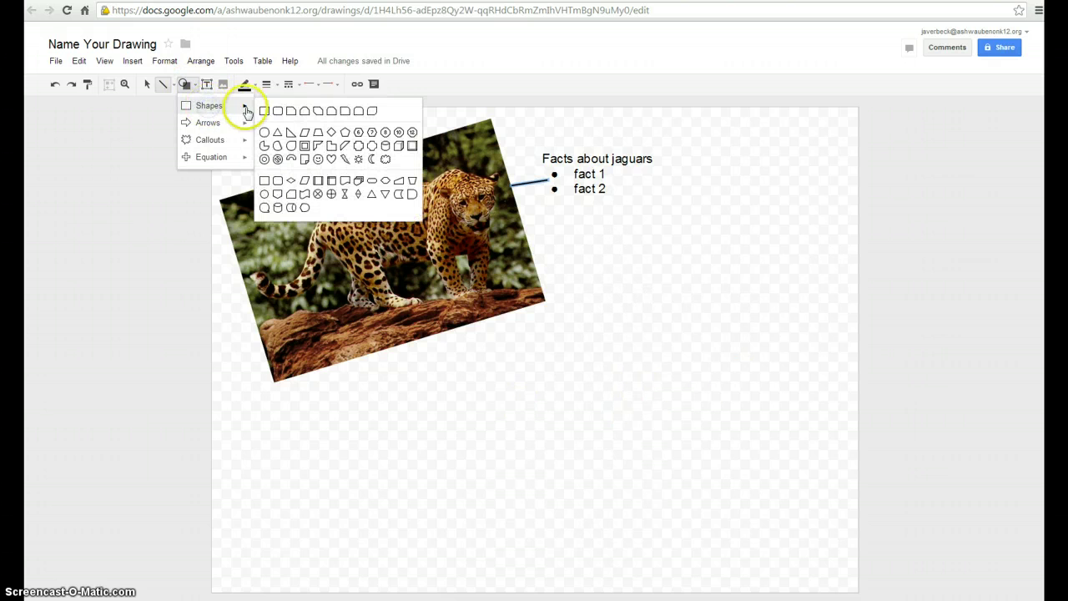
click(261, 110)
drag(220, 108, 213, 107)
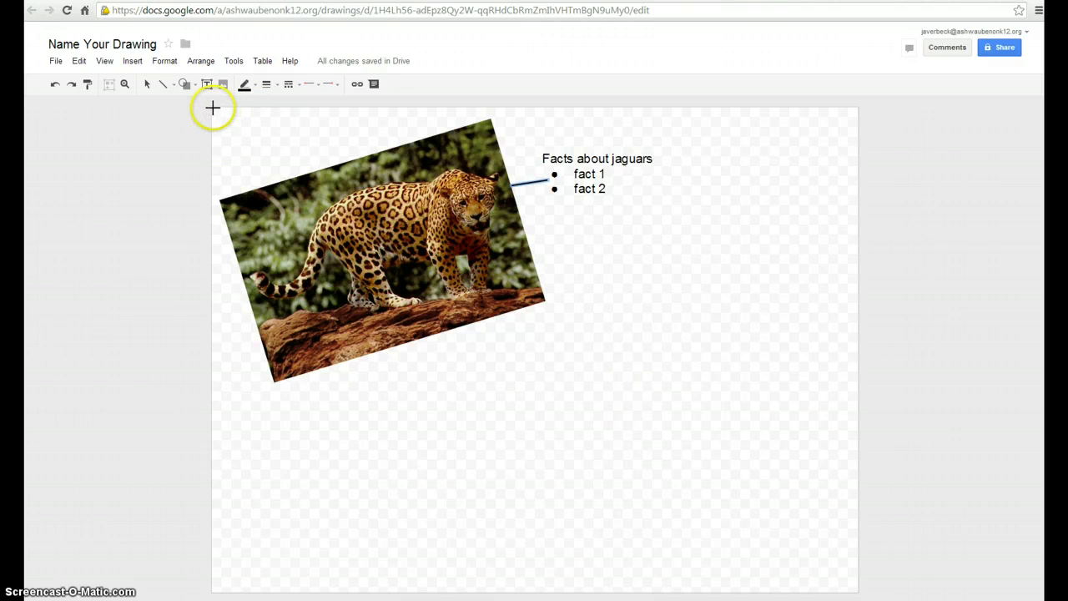
mouse_move(399, 190)
mouse_down()
mouse_move(784, 472)
mouse_move(854, 593)
mouse_up()
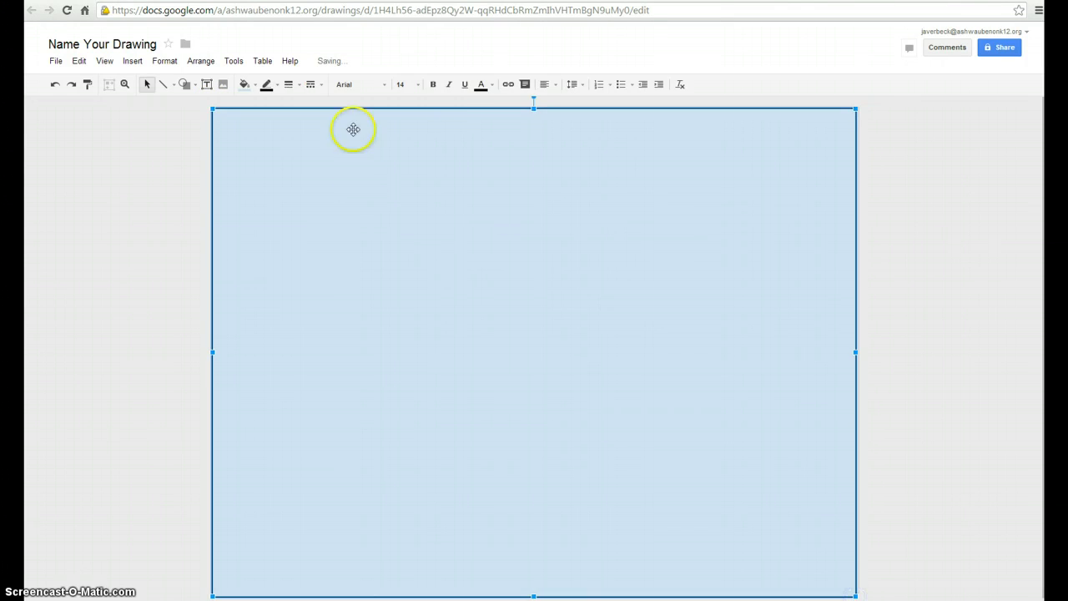
Colour the rectangle dark green and send it behind all other objects.
click(492, 84)
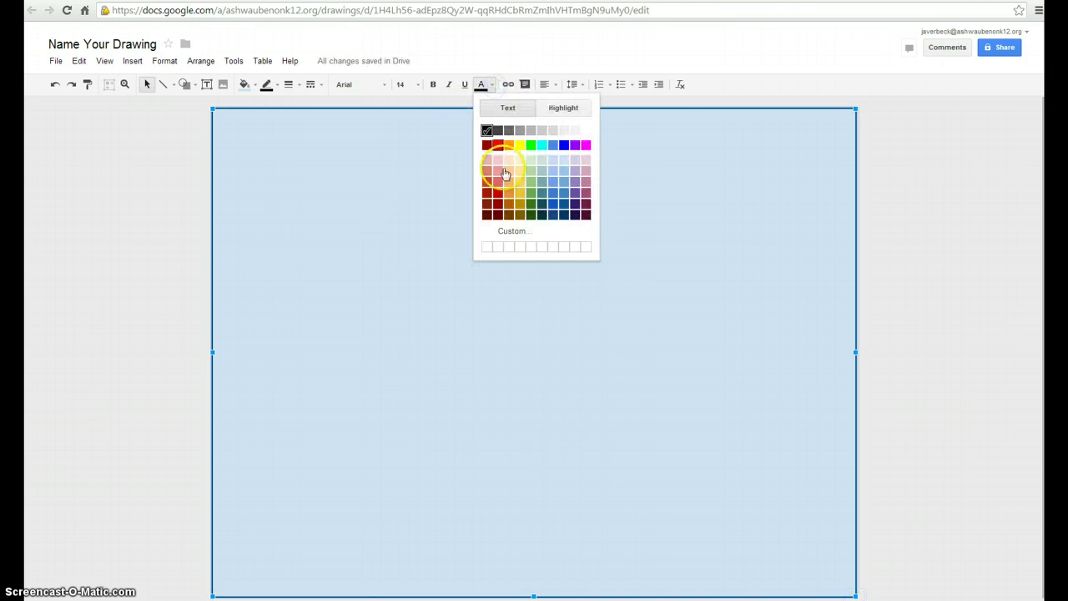
click(534, 208)
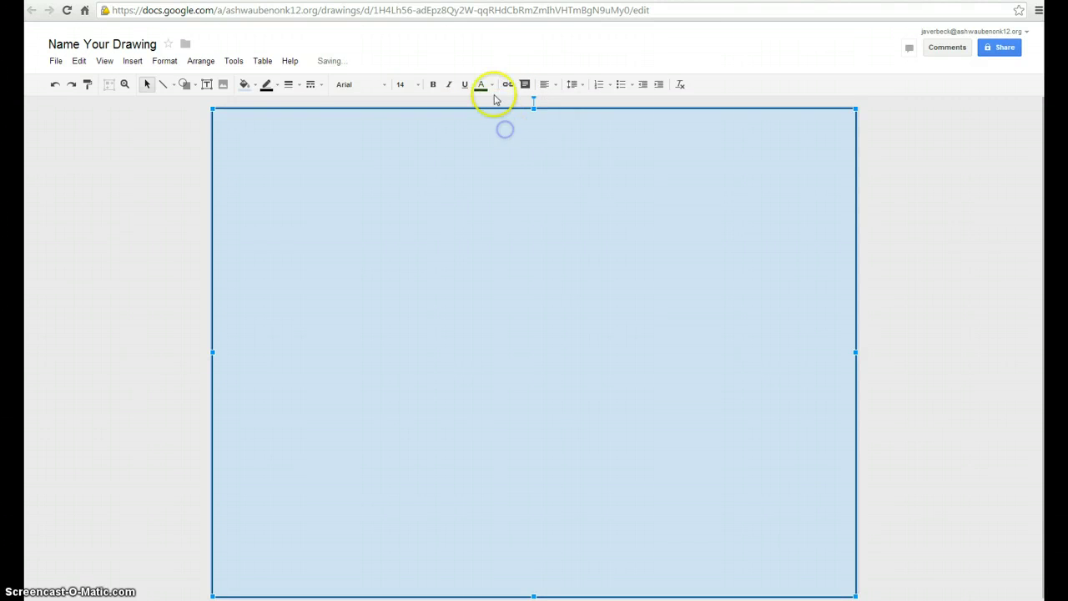
click(253, 86)
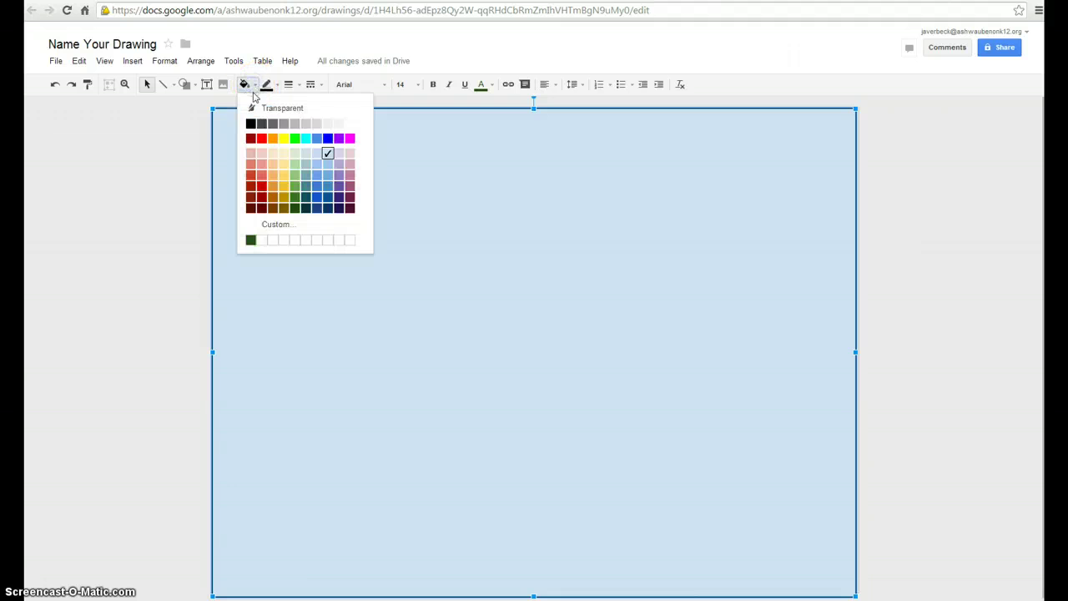
click(251, 240)
right_click(571, 222)
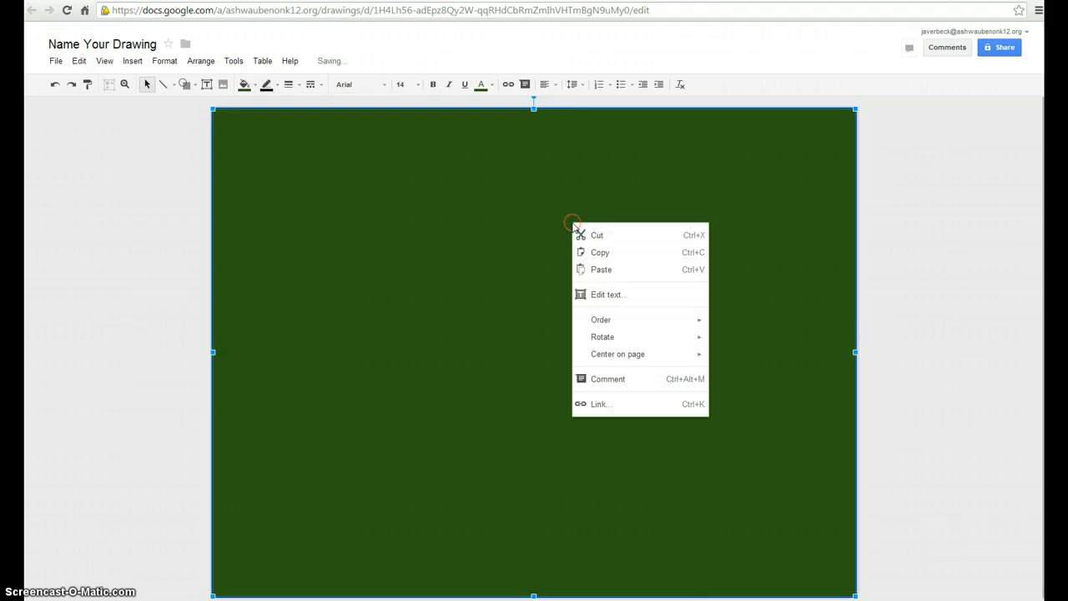
mouse_move(610, 319)
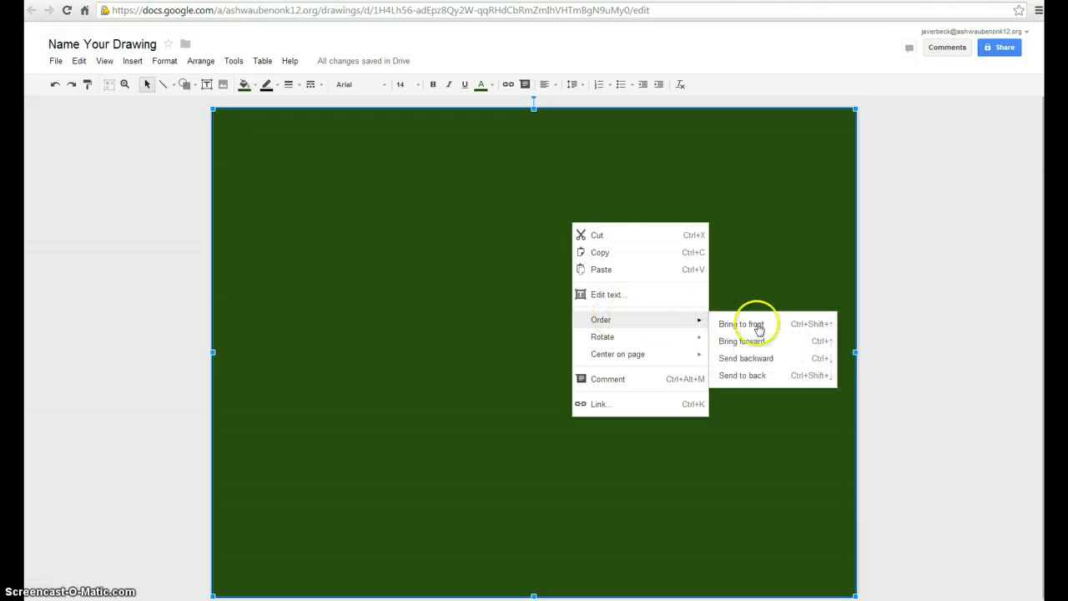
click(763, 376)
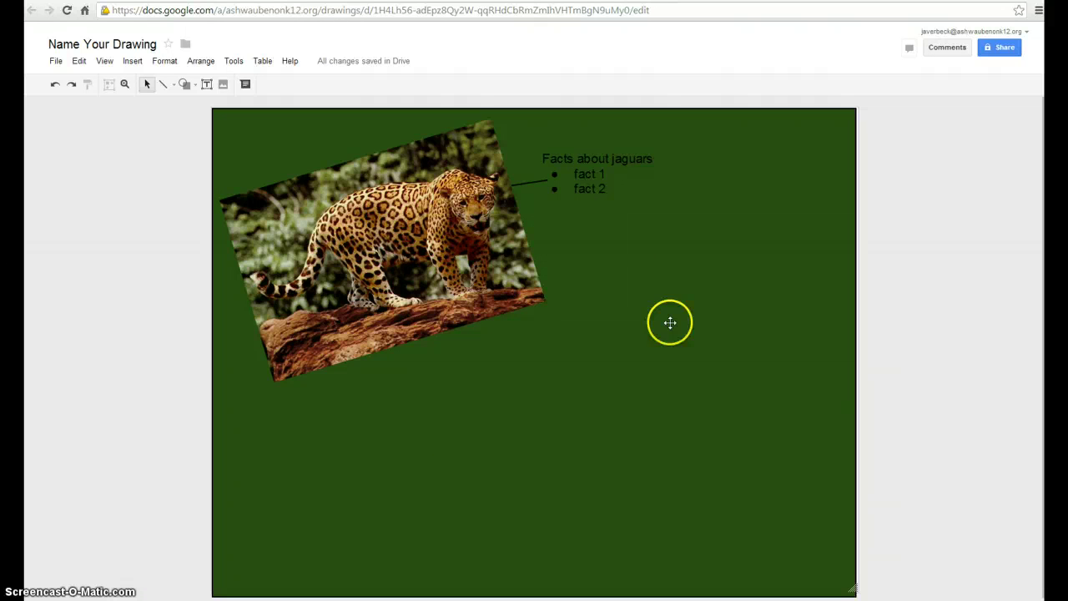
Open the Share dialog showing the drawing as private with a shareable link.
click(1002, 48)
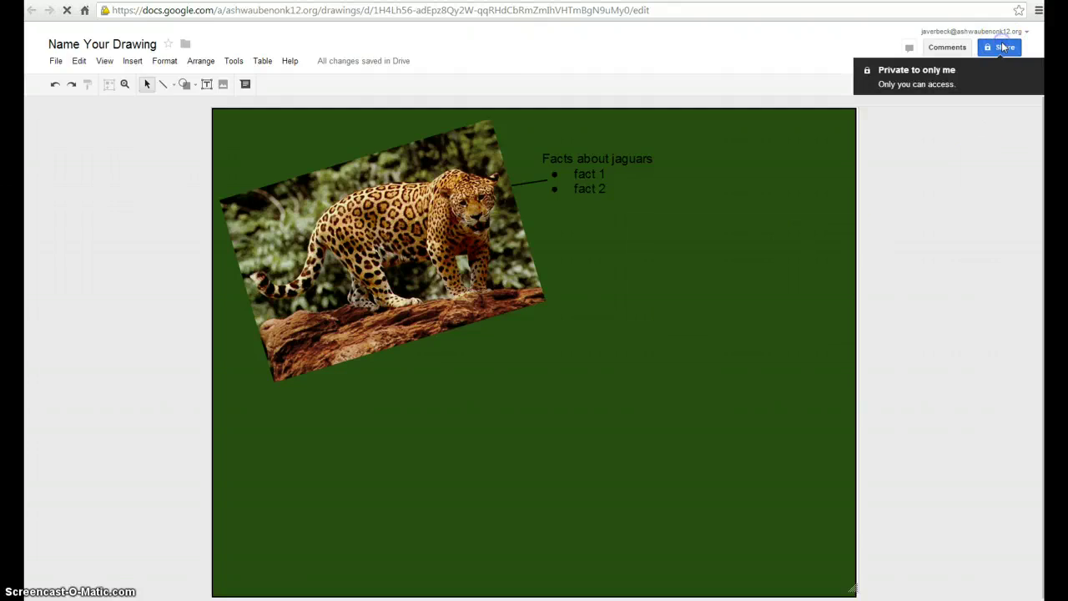
click(640, 316)
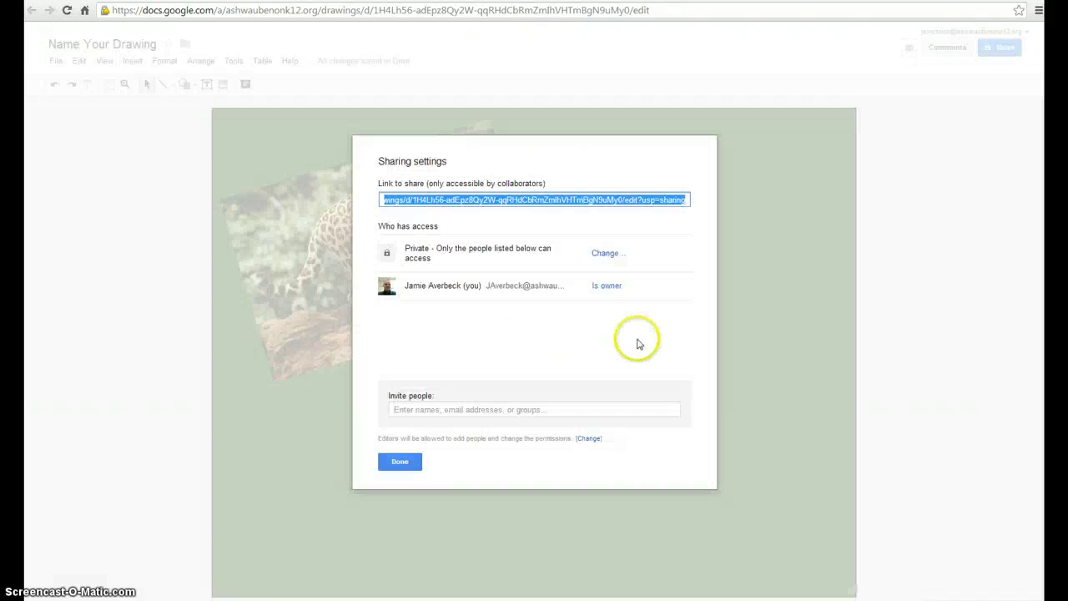